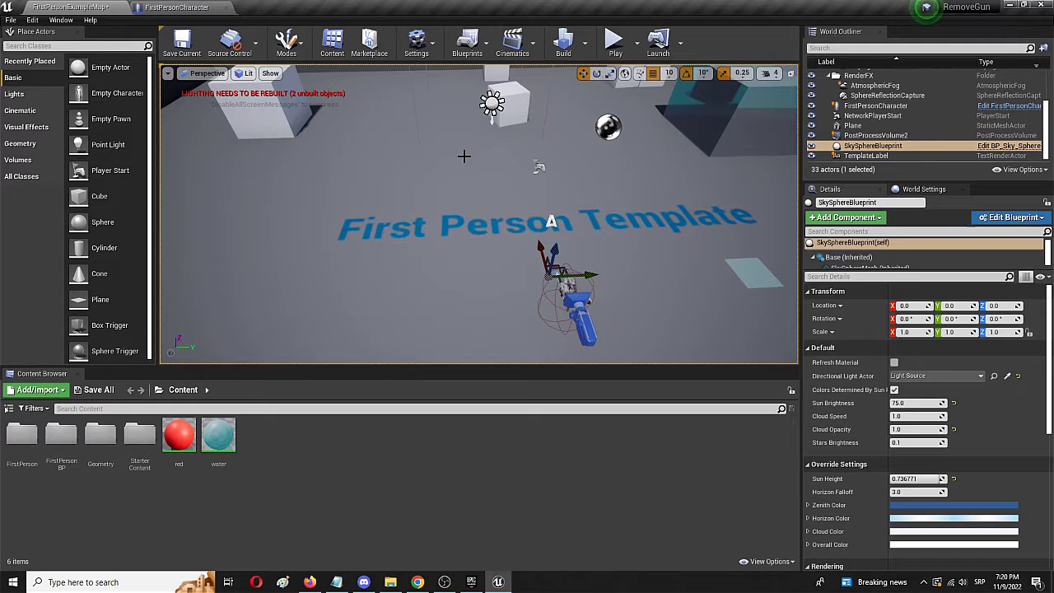
# Step: Play-test the level, walking the character forward, then stop the session
pyautogui.click(613, 41)
pyautogui.click(483, 229)
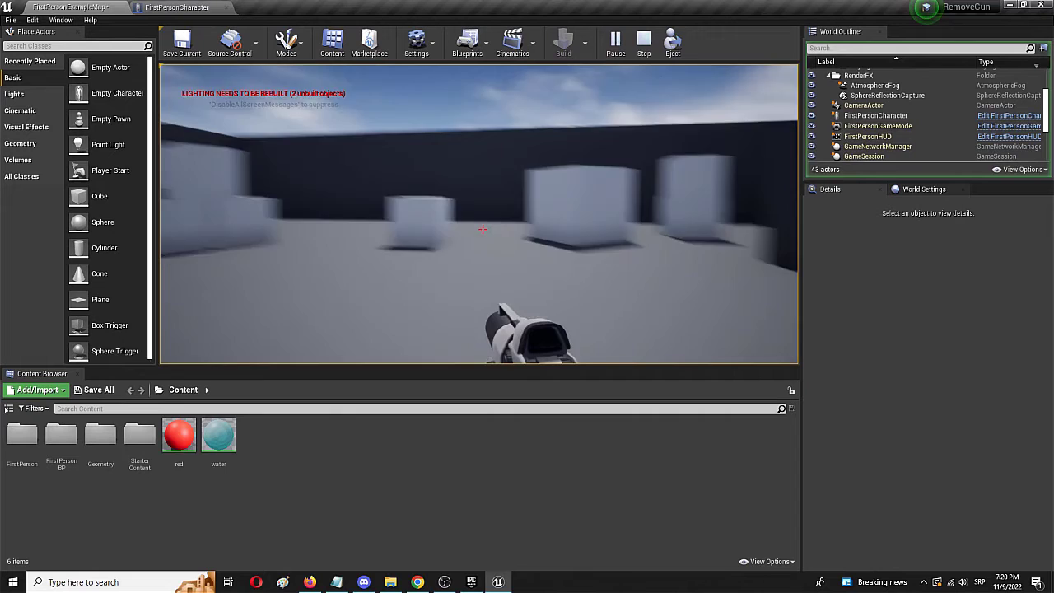
pyautogui.press('w')
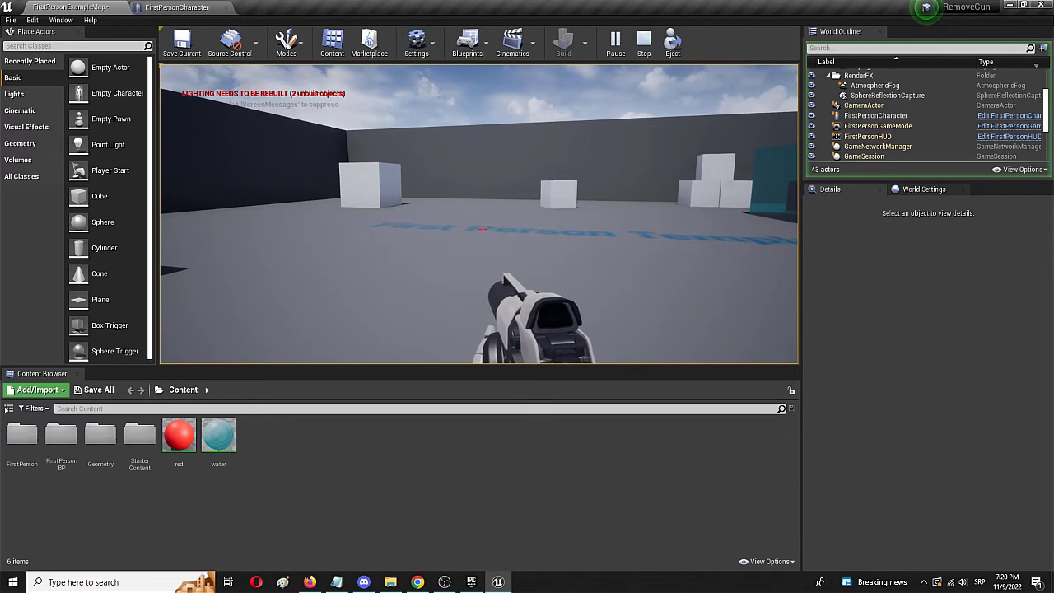
pyautogui.press('Escape')
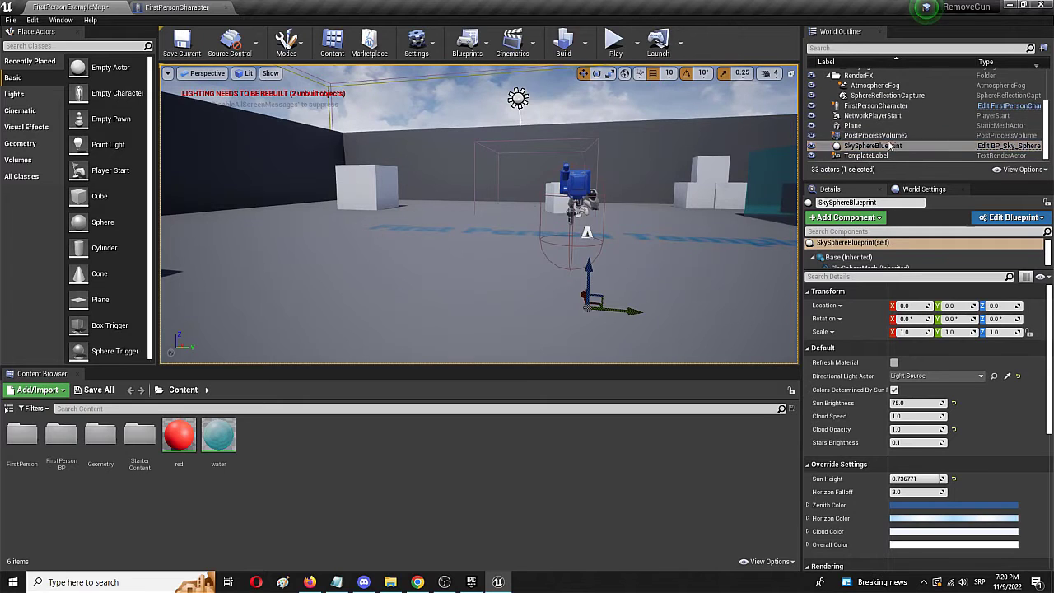
# Step: Select FirstPersonCharacter in the level and open its blueprint, viewing the character preview
pyautogui.click(877, 107)
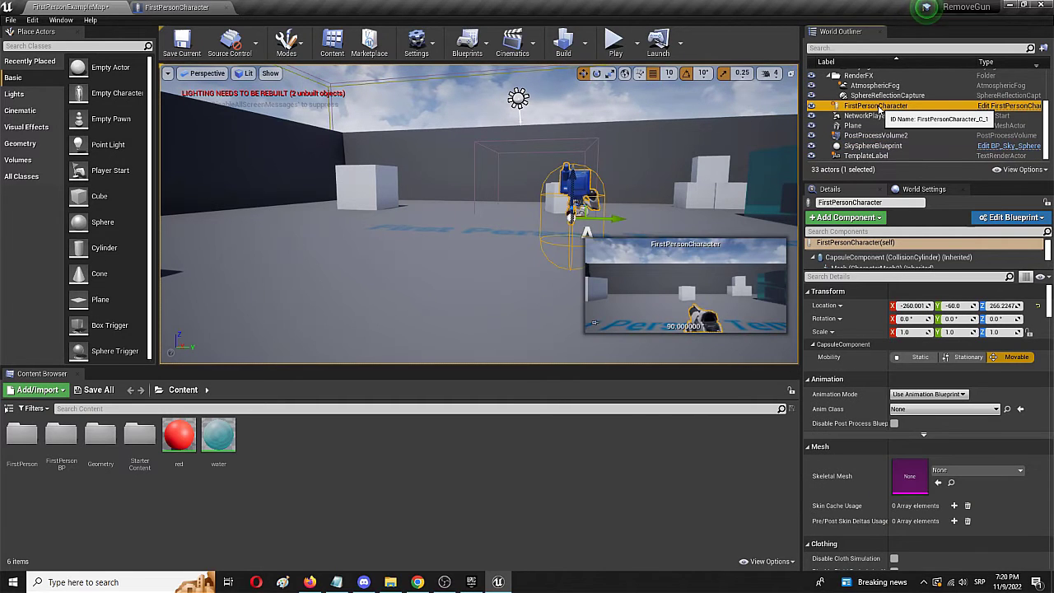
pyautogui.click(1006, 105)
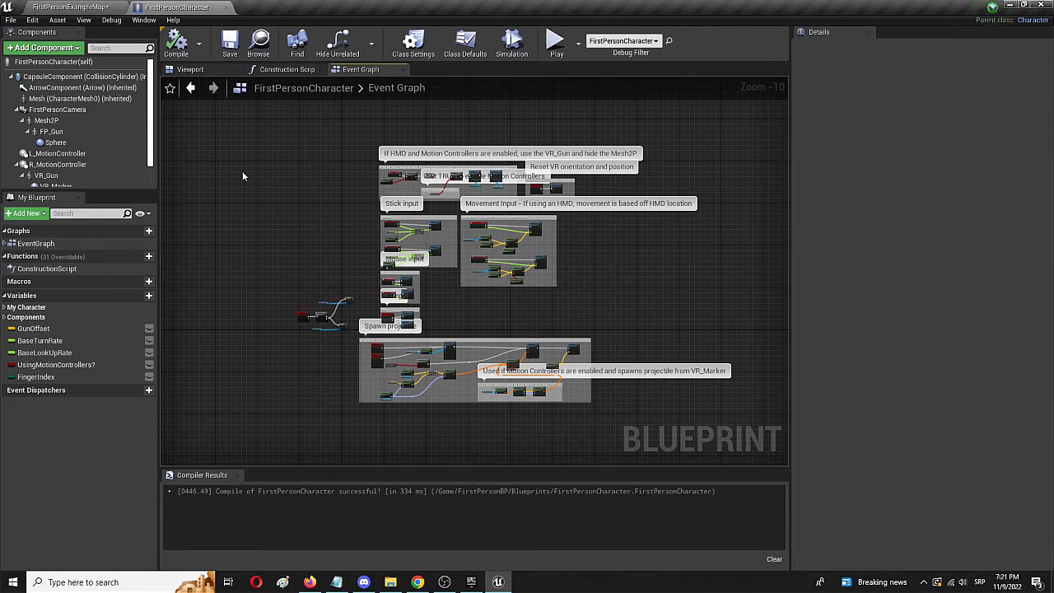
pyautogui.click(283, 71)
pyautogui.click(189, 71)
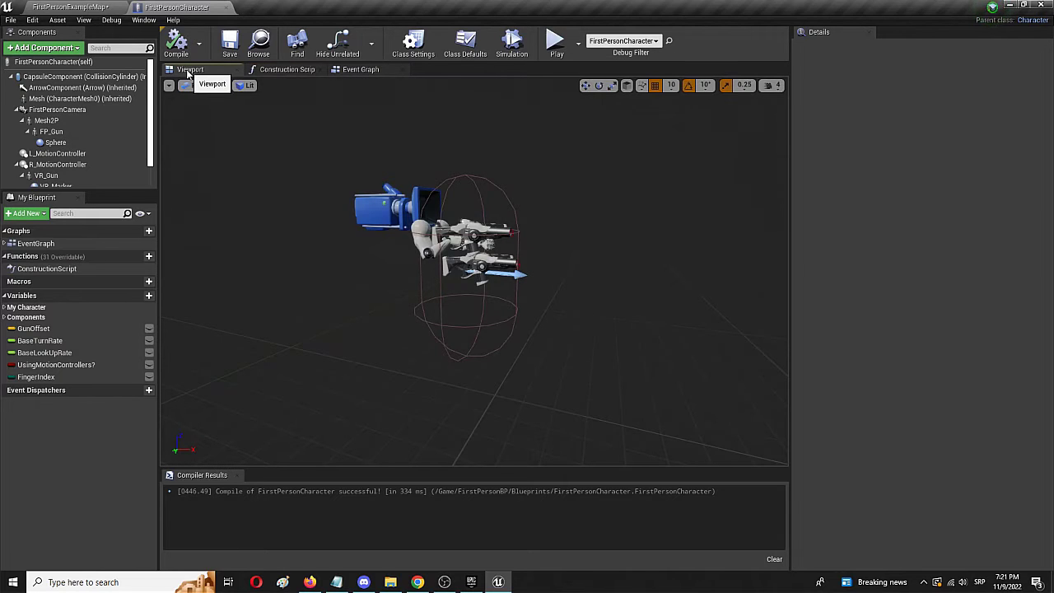
# Step: In the Event Graph, move the small loose node cluster down and to the left
pyautogui.click(368, 72)
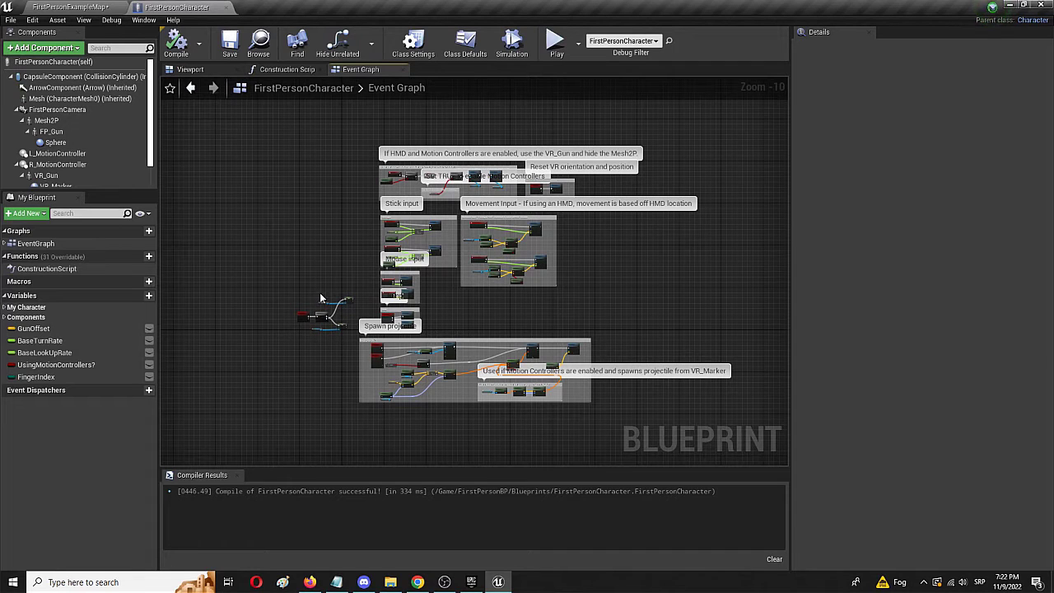
pyautogui.moveTo(296, 285)
pyautogui.mouseDown()
pyautogui.moveTo(356, 346)
pyautogui.moveTo(167, 389)
pyautogui.moveTo(177, 383)
pyautogui.mouseUp()
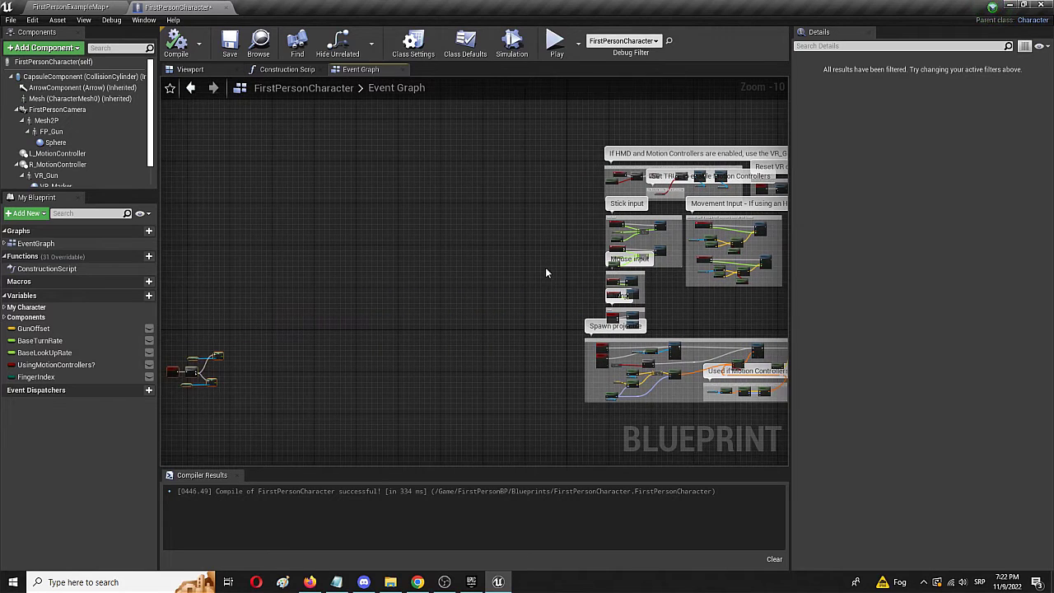
pyautogui.moveTo(545, 267); pyautogui.dragTo(221, 280, button='right')
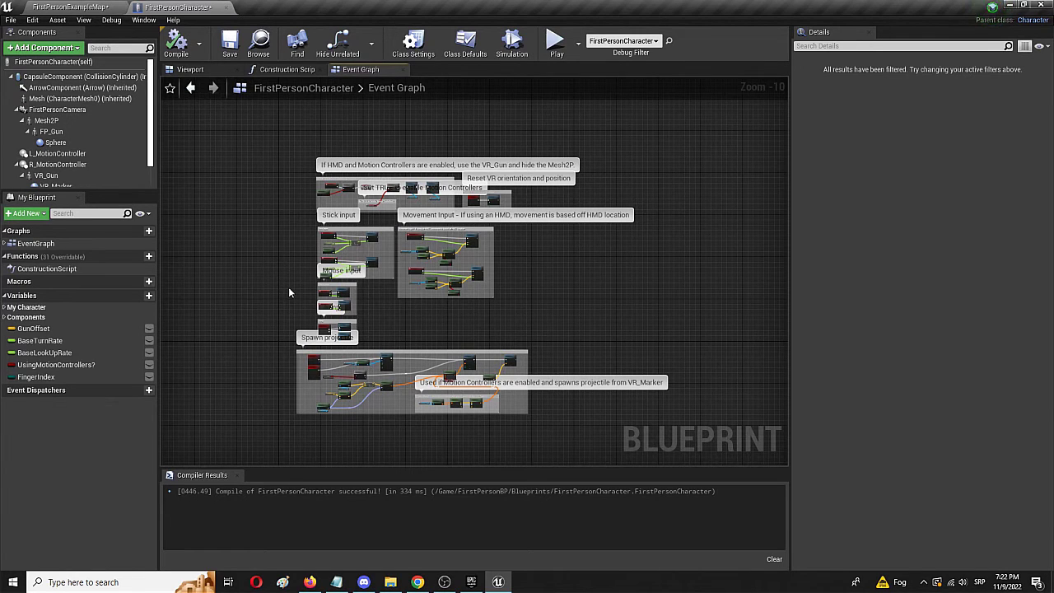
# Step: Zoom and pan to the Jump comment box showing InputAction Jump, Jump and Stop Jumping
pyautogui.scroll(3, 289, 289)
pyautogui.scroll(3, 289, 288)
pyautogui.scroll(4, 290, 287)
pyautogui.scroll(-2, 292, 285)
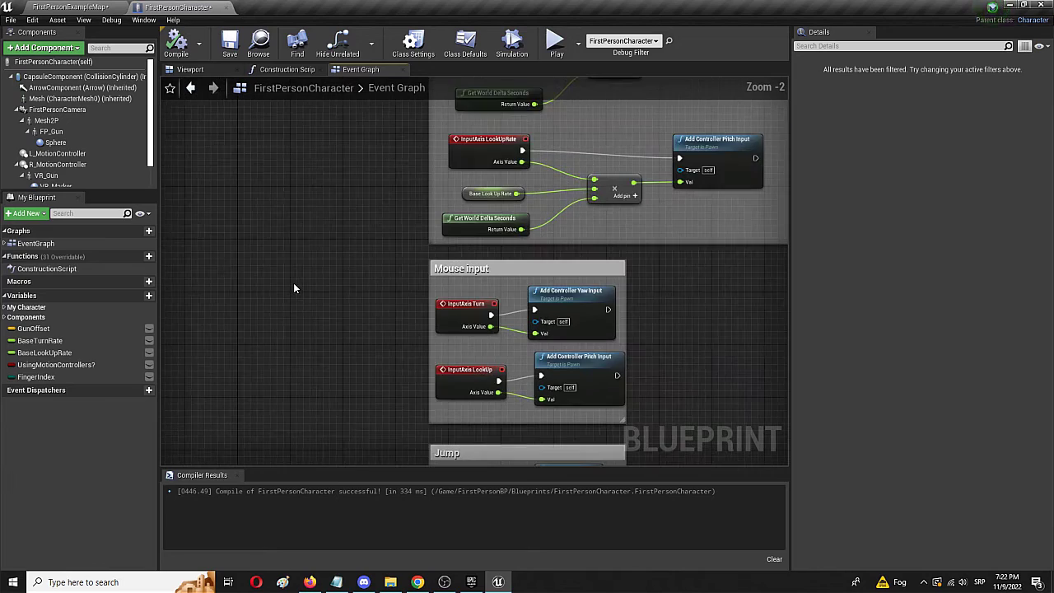
pyautogui.scroll(2, 294, 287)
pyautogui.moveTo(312, 238); pyautogui.dragTo(120, 389, button='right')
pyautogui.scroll(-1, 360, 309)
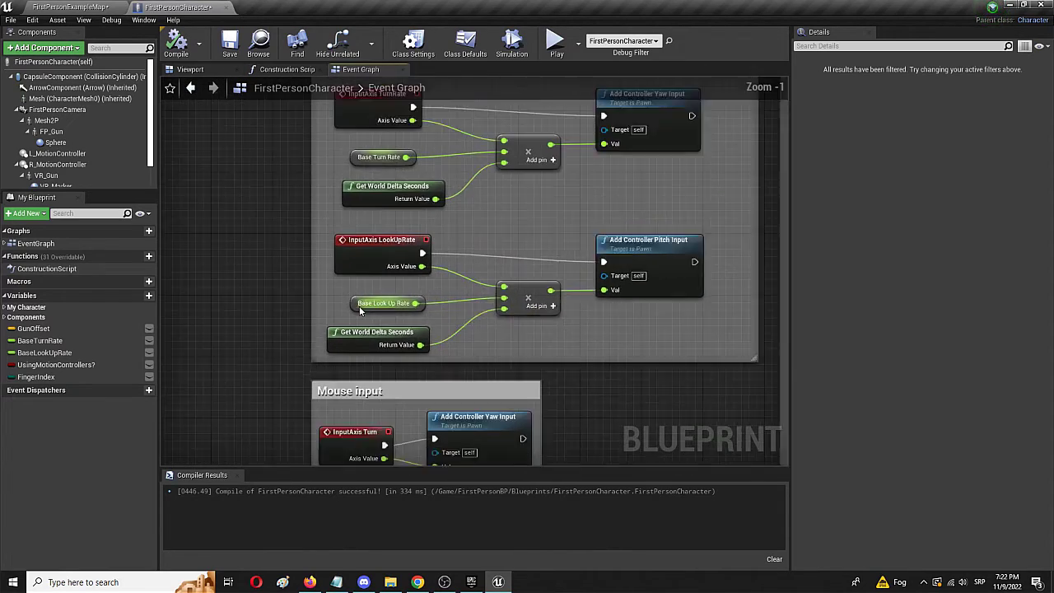
pyautogui.scroll(-1, 360, 310)
pyautogui.moveTo(395, 494); pyautogui.dragTo(387, 314, button='right')
pyautogui.scroll(2, 387, 314)
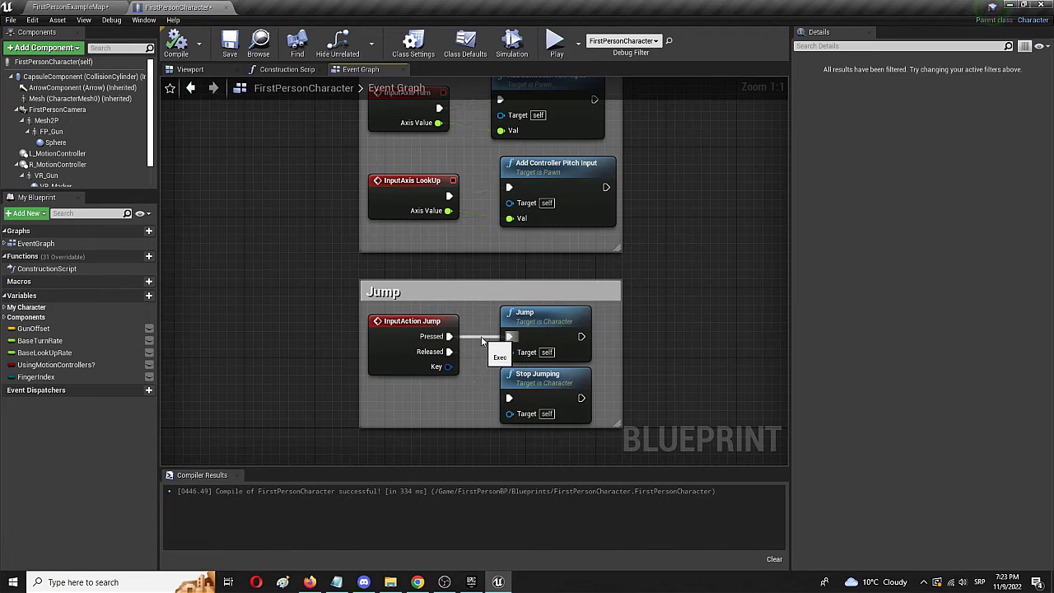
# Step: Cut the Pressed→Jump and Released→Stop Jumping wires, recompile, and go back to the level
pyautogui.keyDown('alt'); pyautogui.click(481, 336); pyautogui.keyUp('alt')
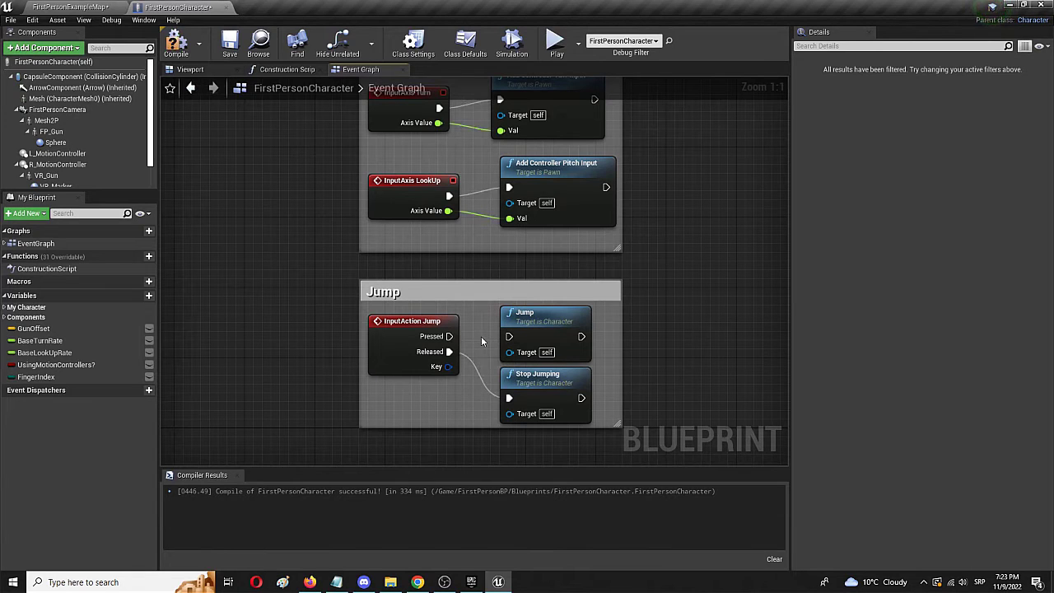
pyautogui.keyDown('alt'); pyautogui.click(480, 380); pyautogui.keyUp('alt')
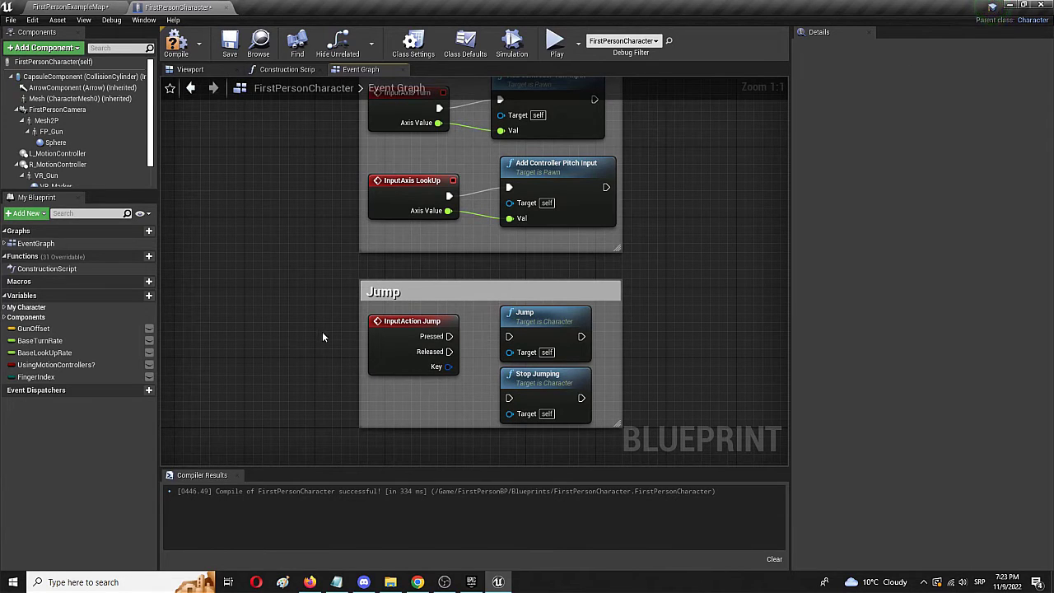
pyautogui.click(231, 41)
pyautogui.click(63, 7)
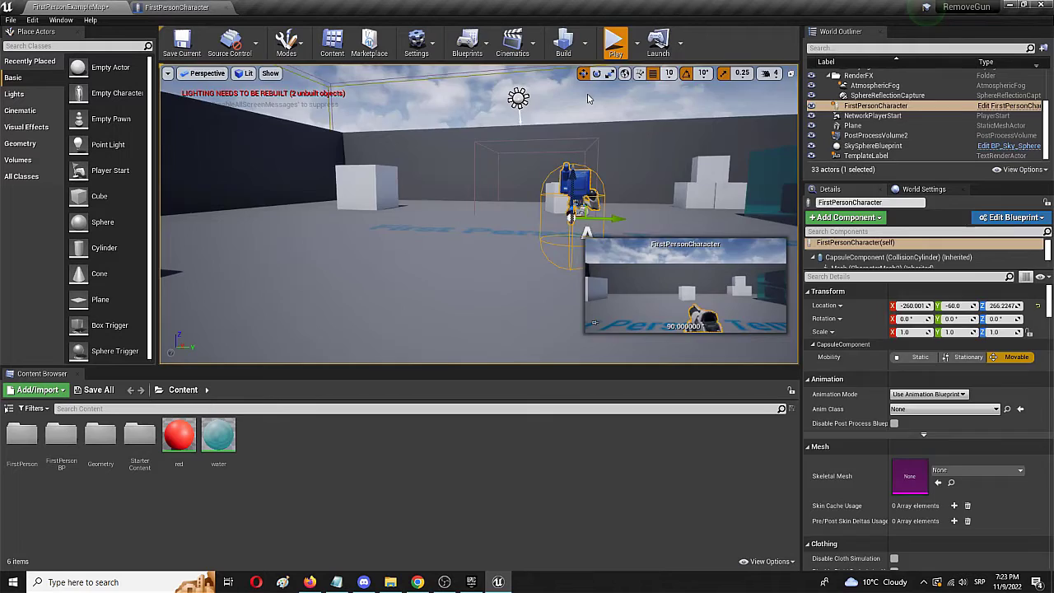
# Step: Play the level, moving forward to confirm jumping is disabled, then stop playing
pyautogui.click(615, 41)
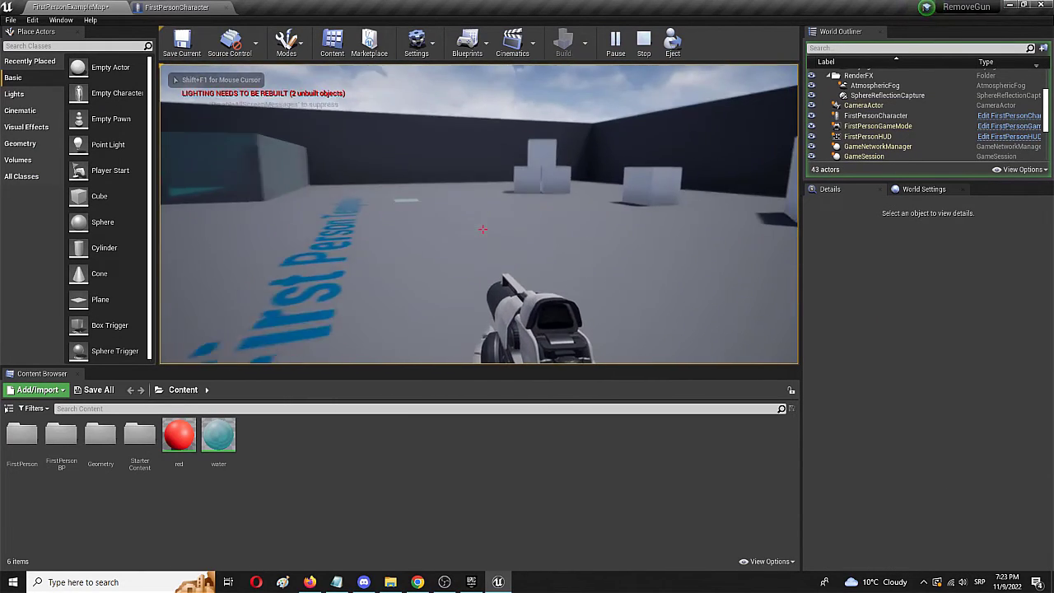
pyautogui.press('w')
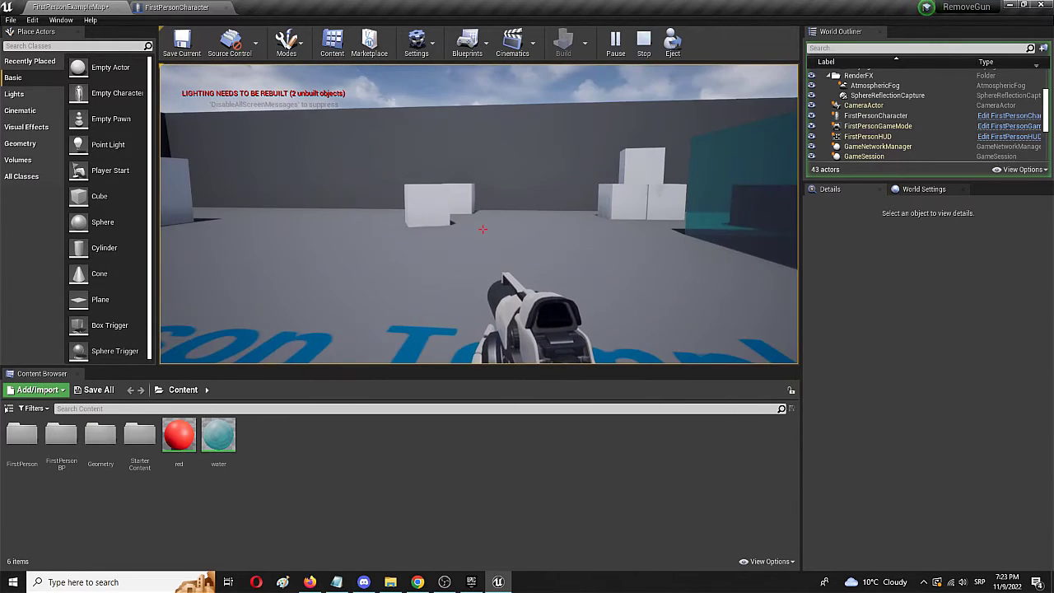
pyautogui.press('Escape')
# Step: Rewire Pressed to Jump and Released to Stop Jumping, then compile and save FirstPersonCharacter
pyautogui.click(174, 6)
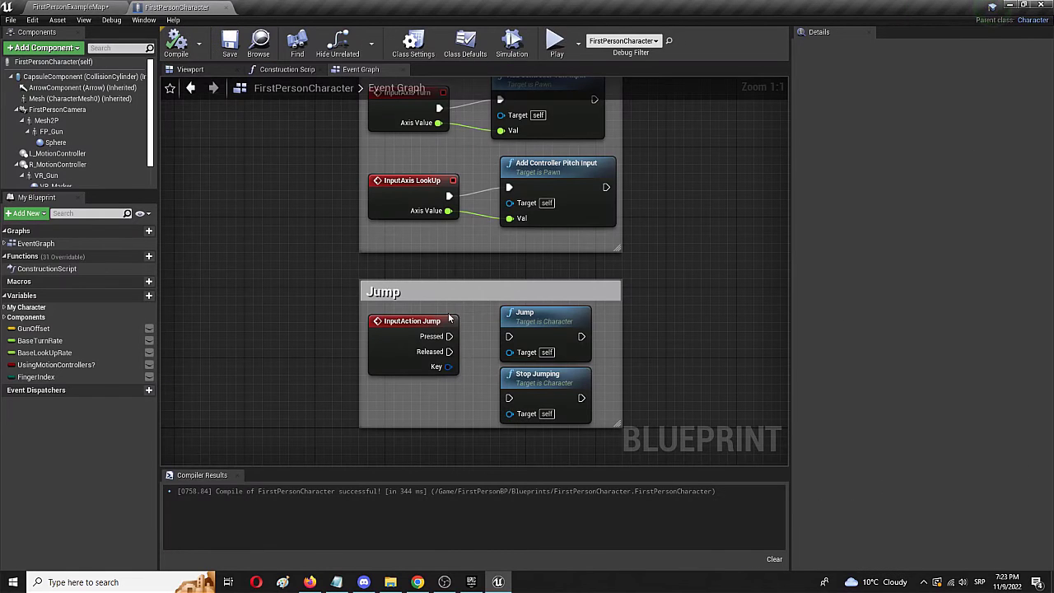
pyautogui.moveTo(449, 335); pyautogui.dragTo(509, 336)
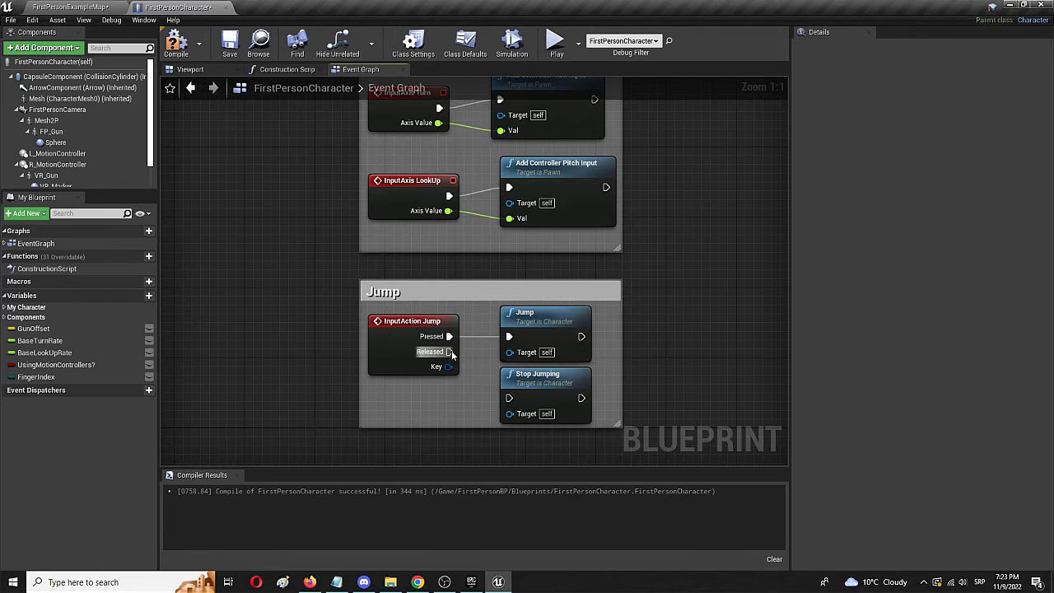
pyautogui.moveTo(449, 351); pyautogui.dragTo(508, 398)
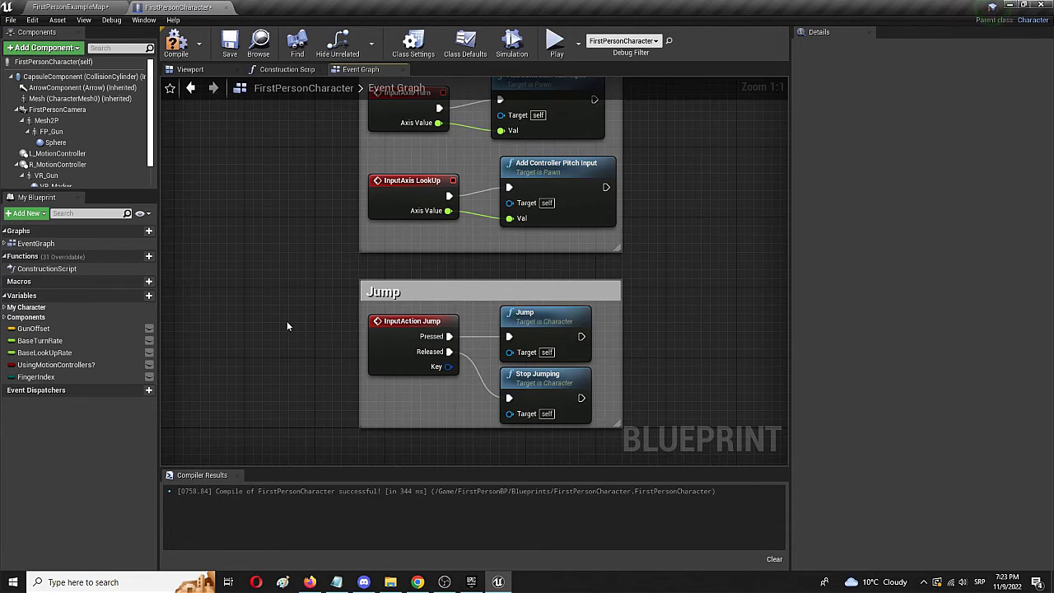
pyautogui.click(176, 43)
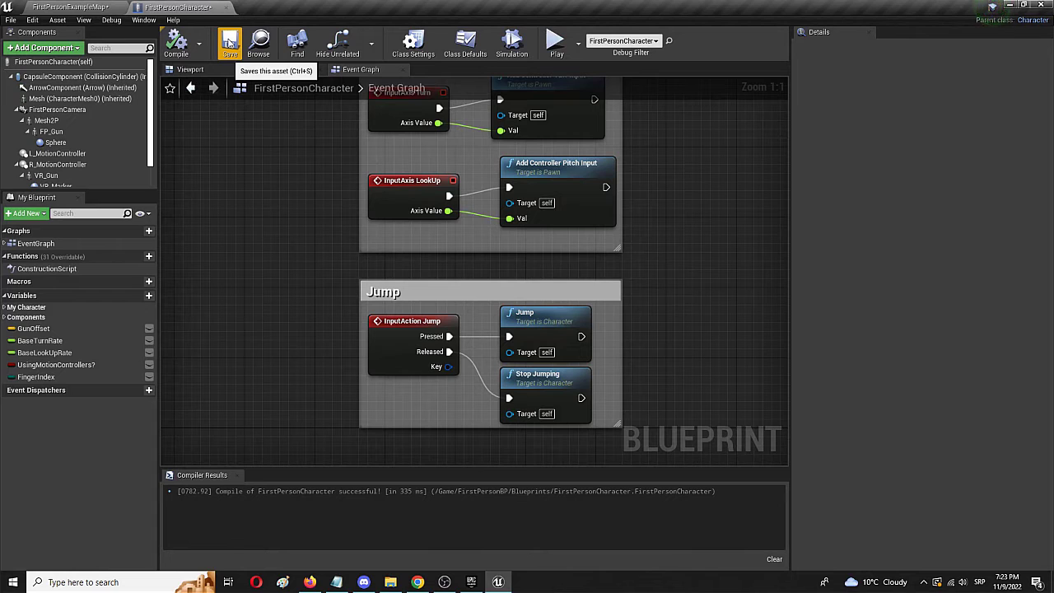
pyautogui.click(230, 41)
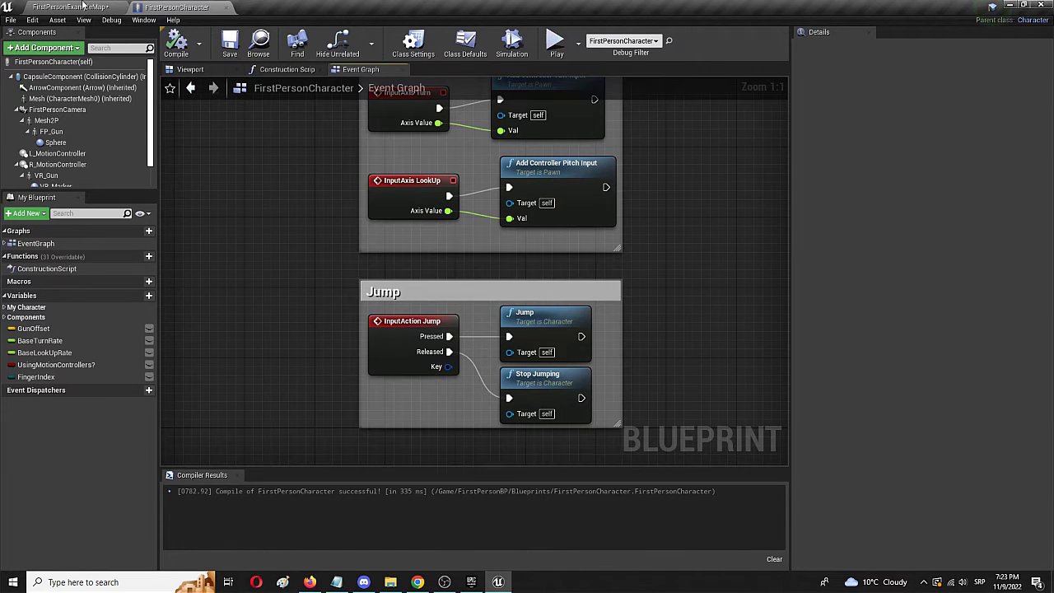
# Step: Visit the level, then zoom the FirstPersonCharacter graph in on the rewired Jump nodes
pyautogui.click(82, 6)
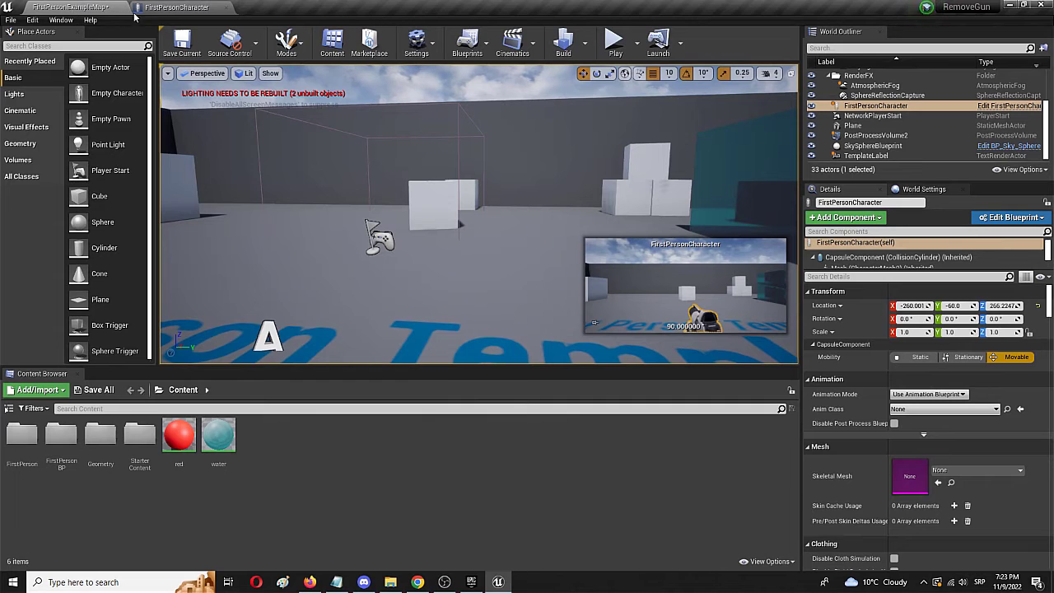
pyautogui.click(183, 7)
pyautogui.scroll(-4, 319, 162)
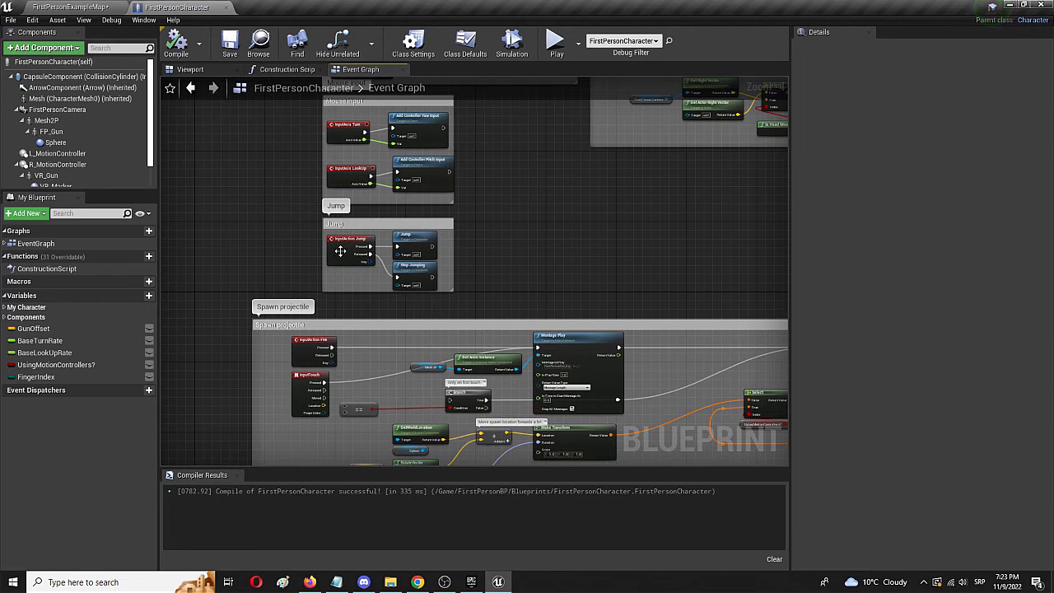
pyautogui.scroll(3, 441, 270)
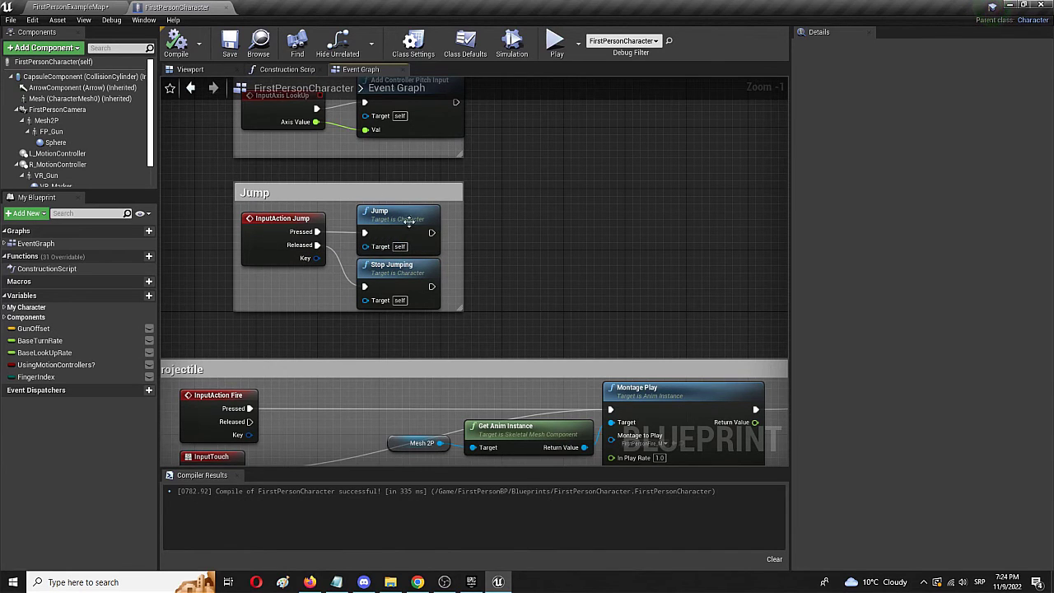
pyautogui.click(36, 5)
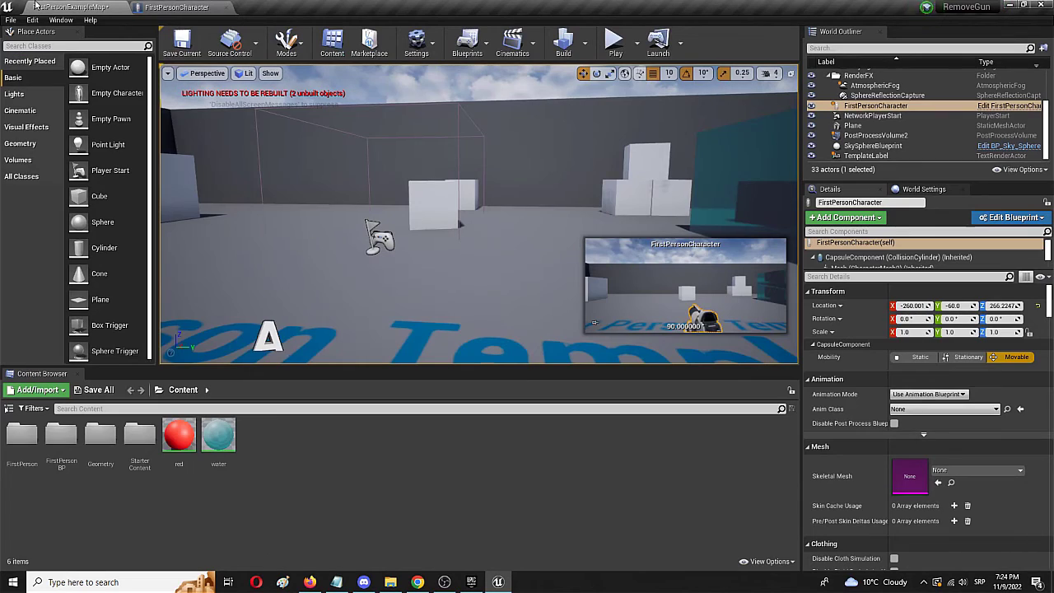